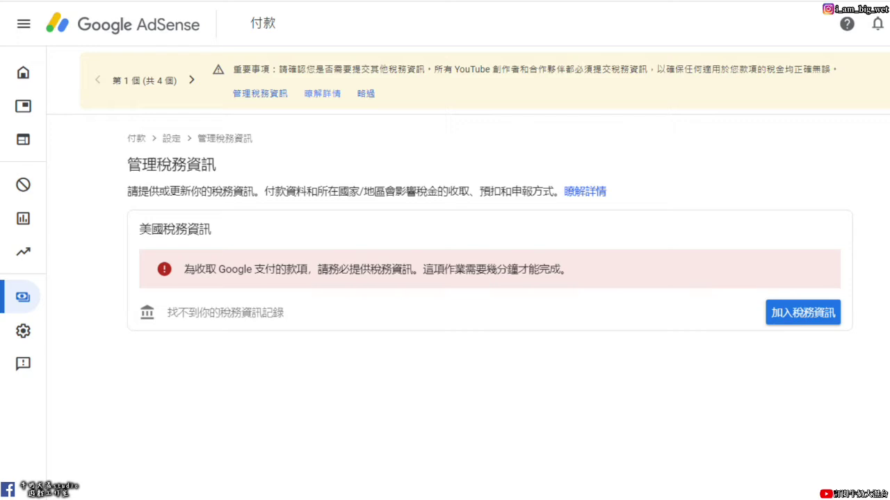
Start adding US tax information and set the account type to individual (個人).
drag(139, 229, 347, 235)
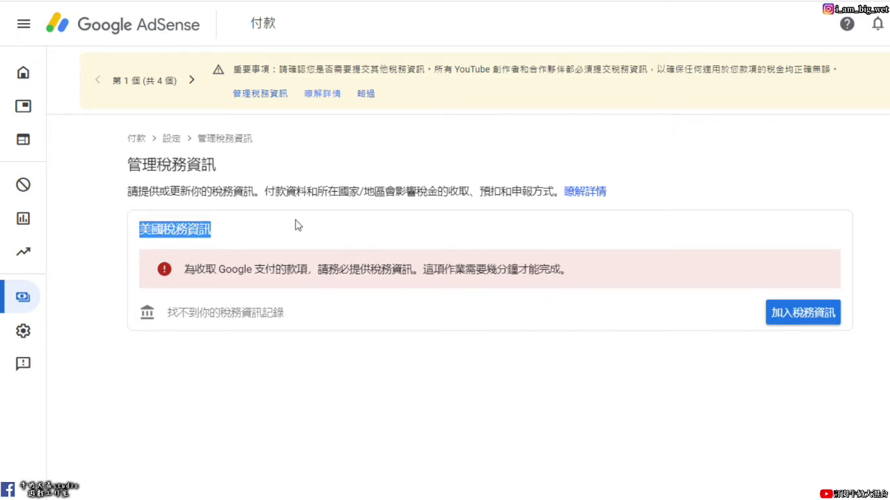
click(790, 319)
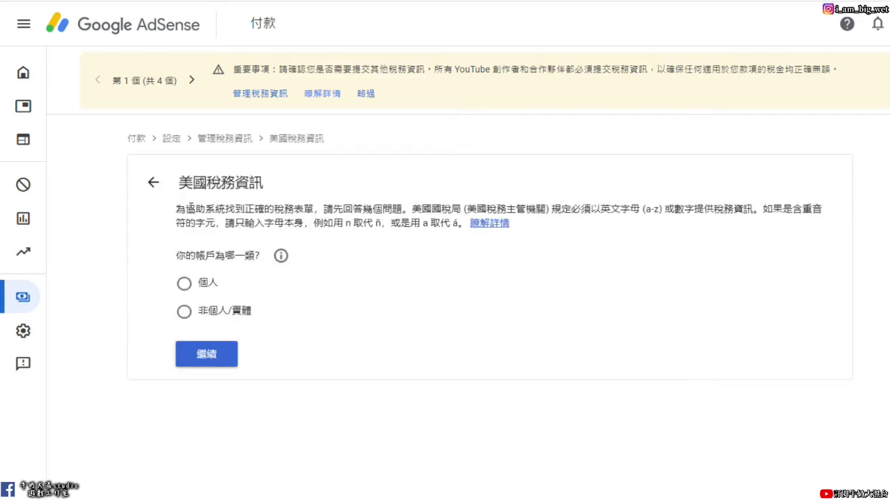
drag(184, 211, 298, 214)
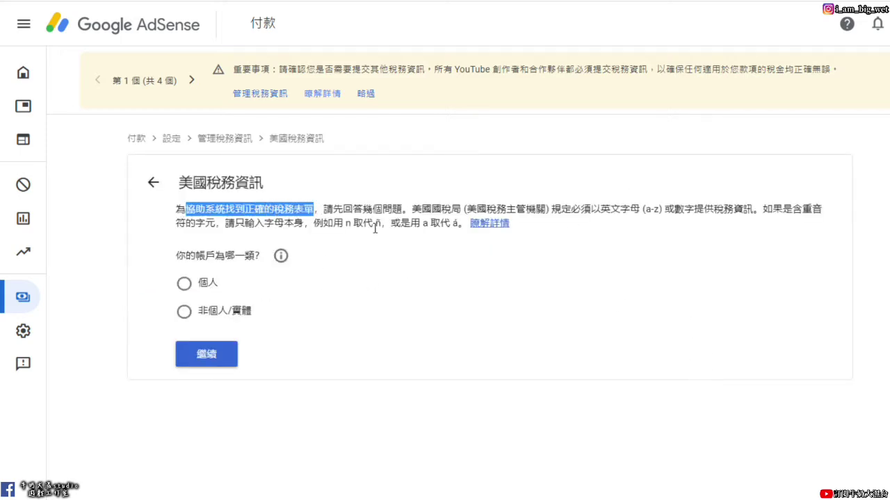
click(338, 303)
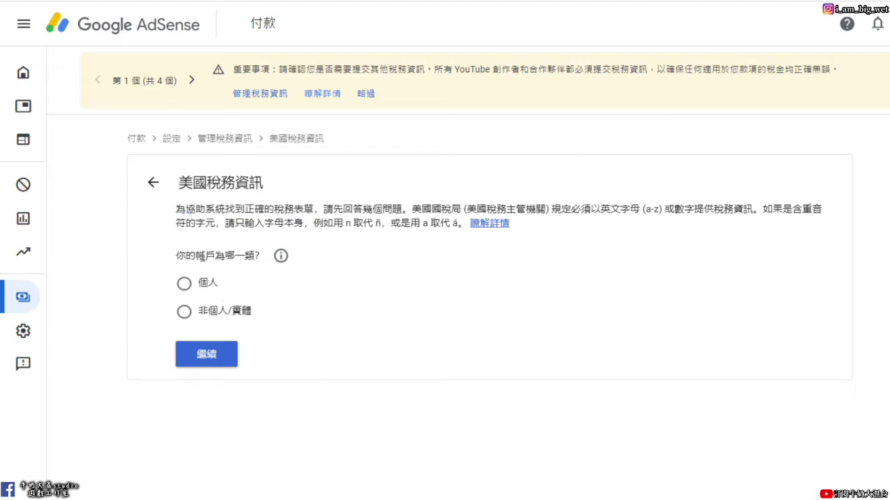
click(184, 283)
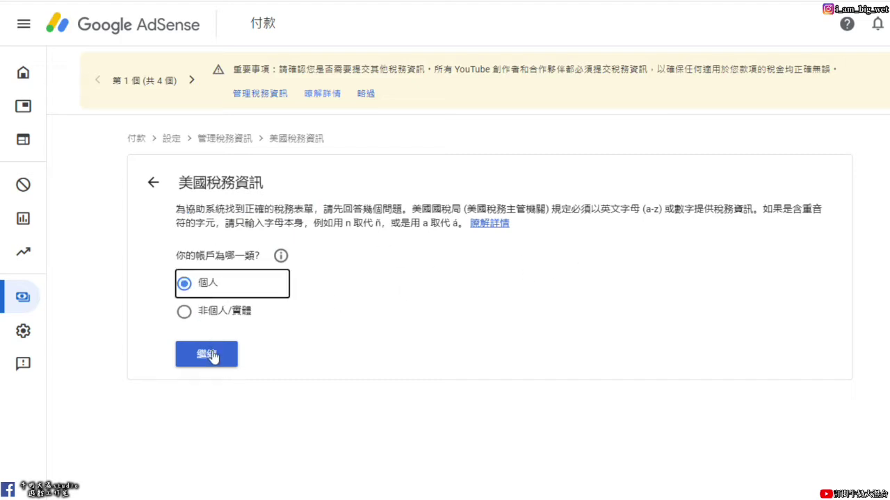
click(216, 355)
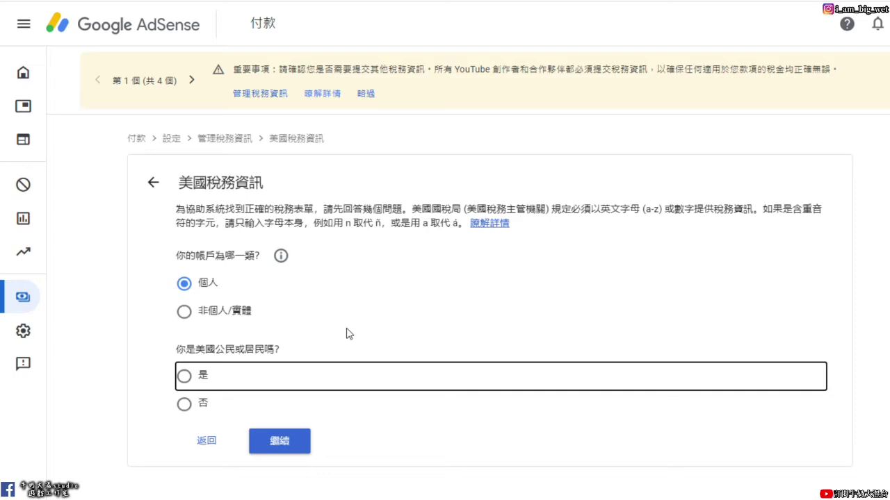
Answer 否 to the question about being a US citizen or resident and continue to the form selection.
drag(195, 348, 285, 350)
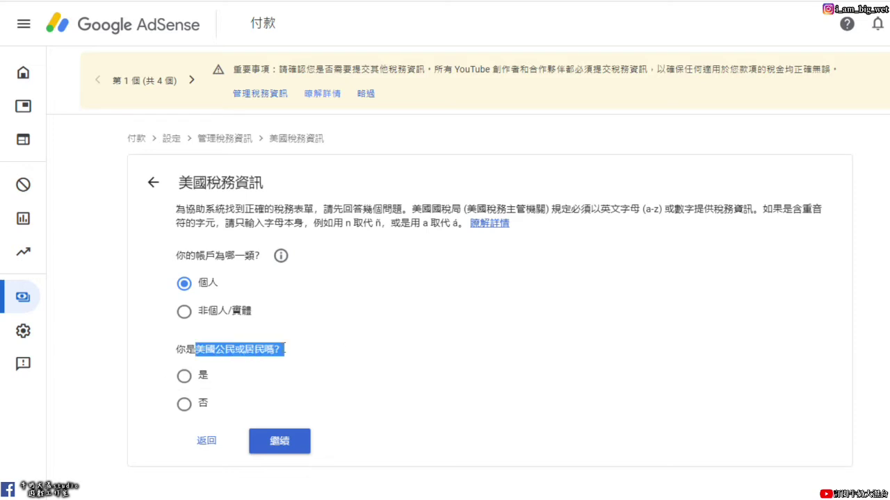
click(184, 404)
click(282, 442)
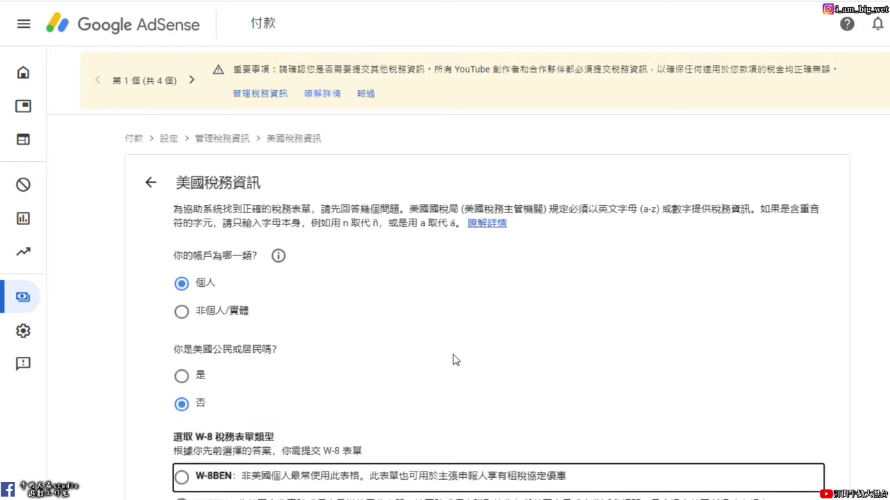
Choose W-8BEN as the W-8 tax form type and start filling in the form.
scroll(455, 360, down, 1)
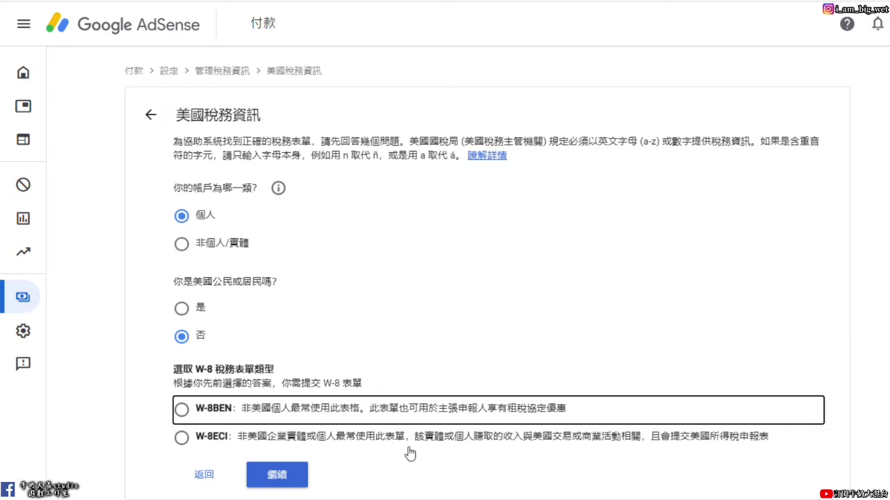
click(182, 410)
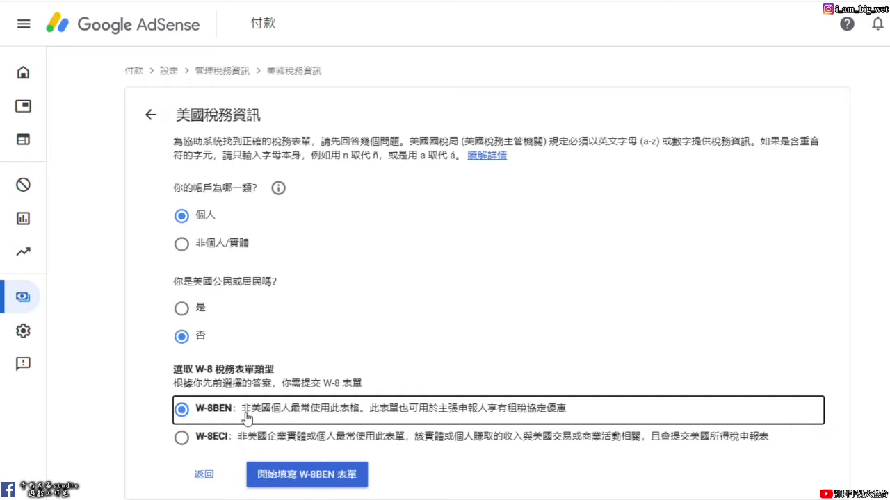
click(296, 481)
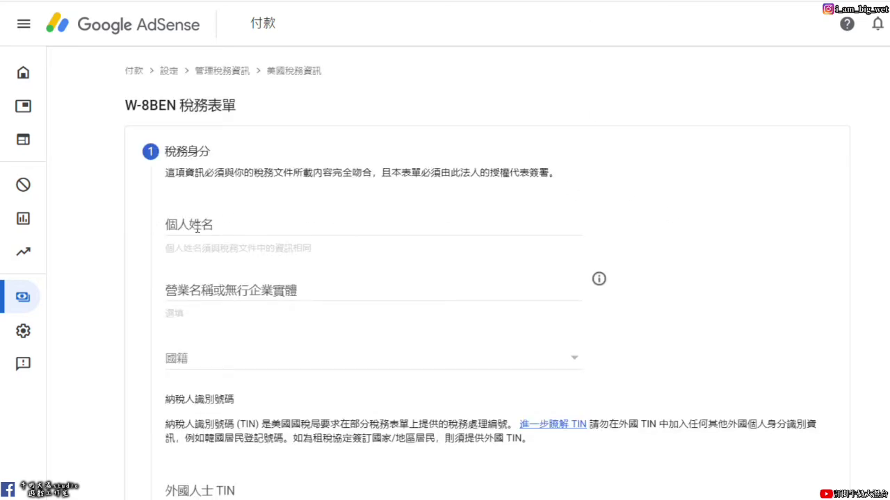
Set the nationality to 台灣 in the tax identity section, leaving the optional business name blank.
scroll(278, 179, down, 4)
scroll(278, 179, up, 2)
scroll(274, 218, up, 3)
click(262, 295)
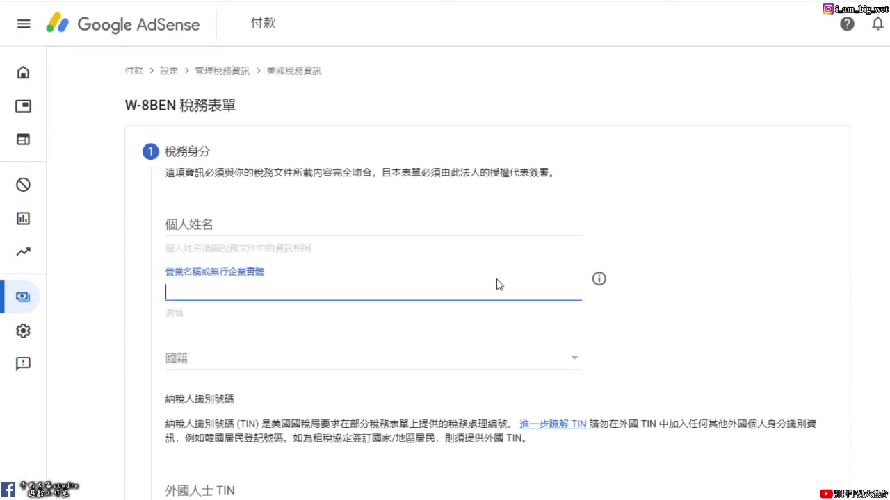
click(233, 358)
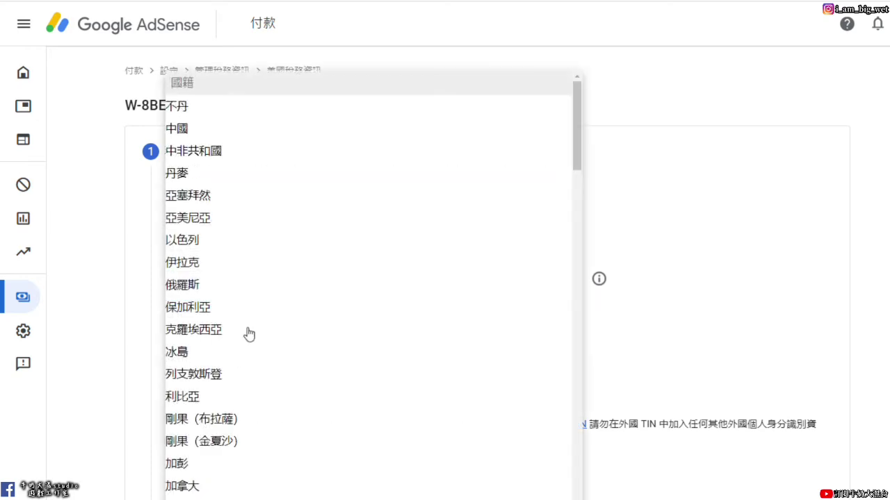
scroll(292, 158, down, 3)
scroll(317, 183, down, 3)
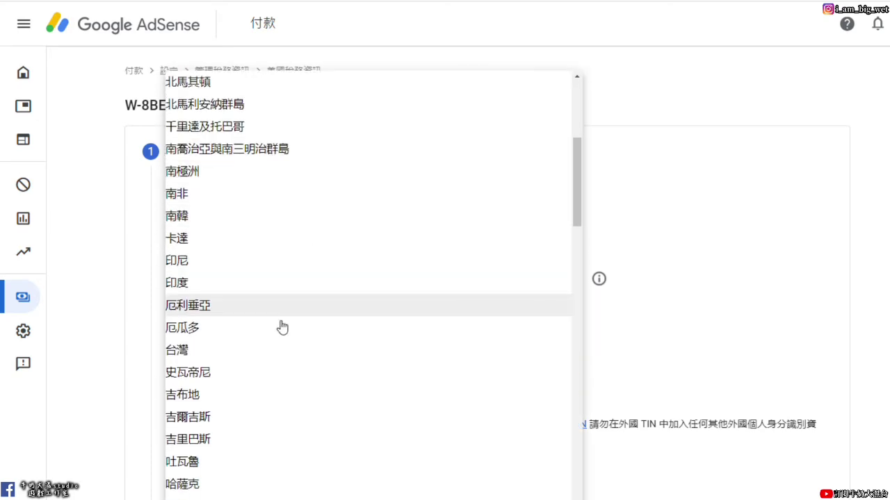
click(254, 345)
Review the taxpayer identification number fields in the tax identity section.
scroll(167, 228, down, 4)
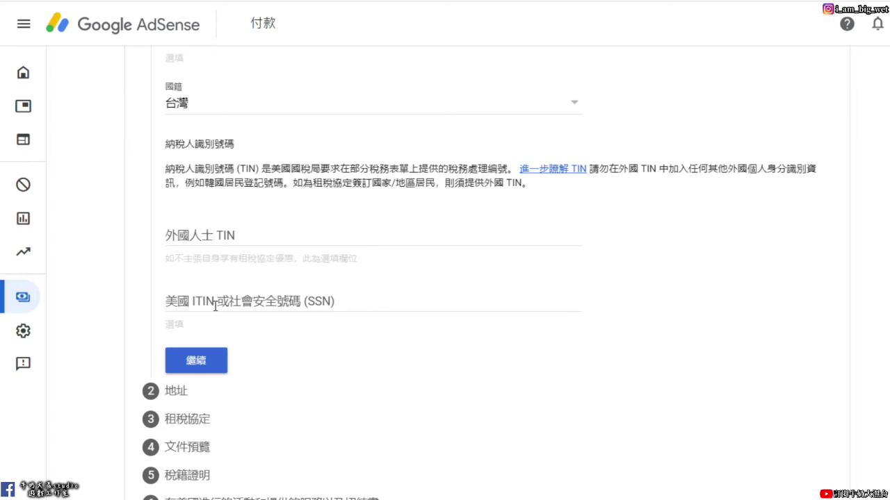
scroll(320, 304, up, 2)
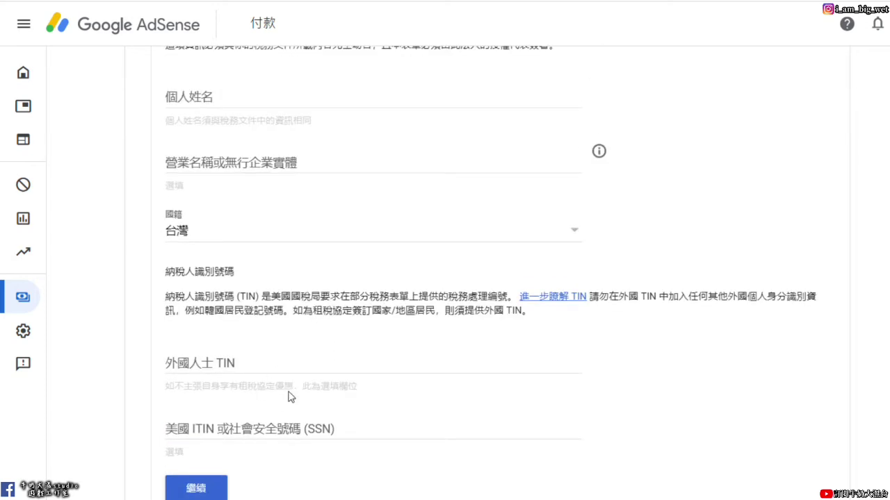
scroll(333, 383, down, 1)
scroll(205, 319, up, 2)
scroll(212, 182, down, 1)
scroll(531, 153, down, 2)
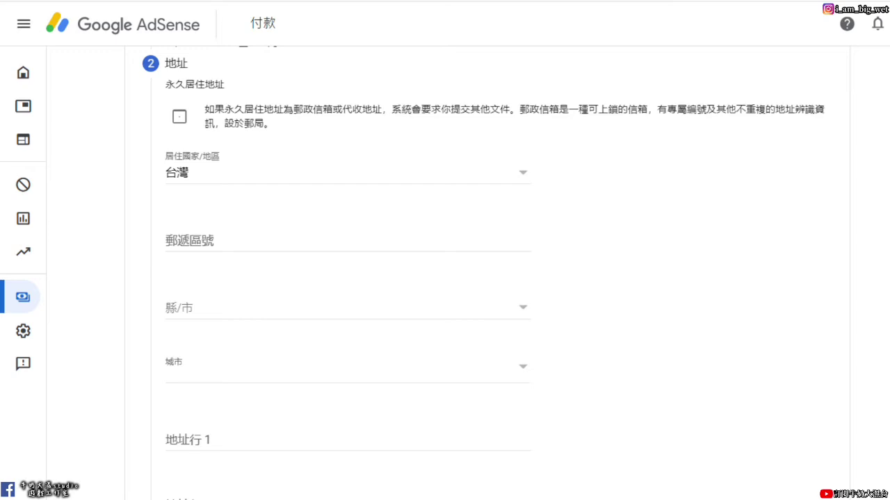
Go through the permanent residence address fields, including postal code, county/city and address line 1.
click(171, 239)
click(437, 322)
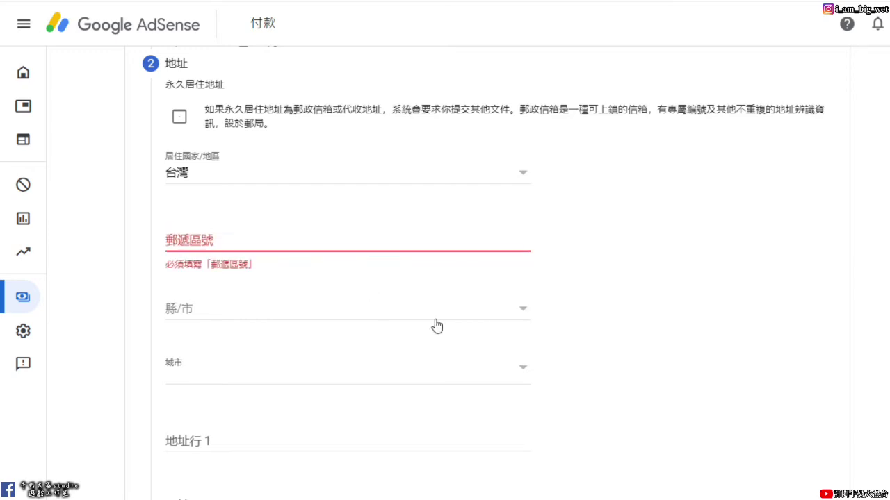
scroll(558, 324, down, 2)
click(615, 302)
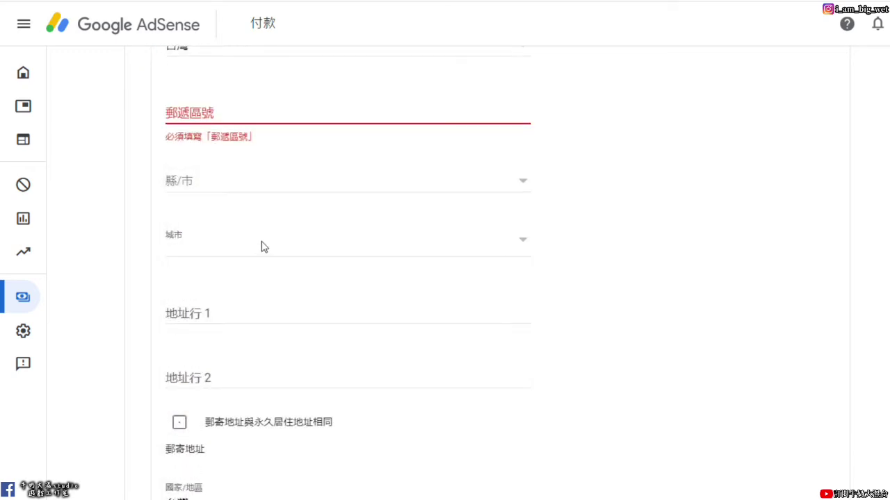
click(269, 189)
click(558, 286)
click(202, 314)
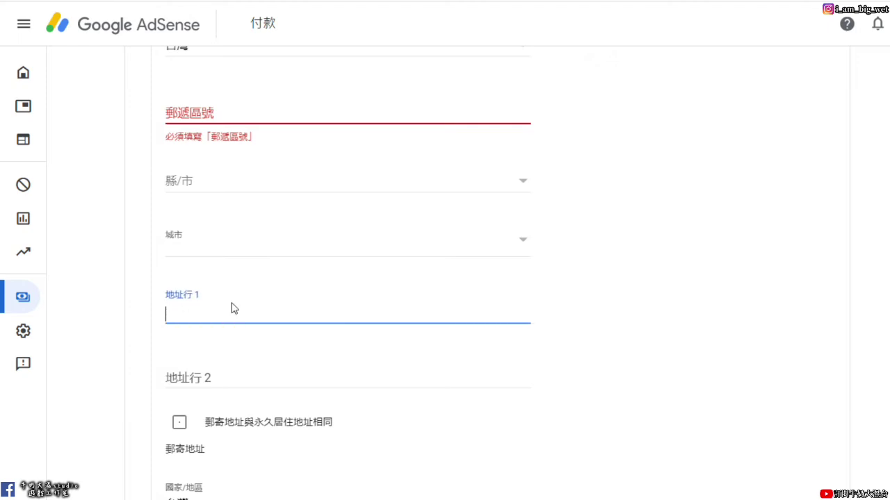
click(645, 300)
Examine the separate mailing address fields below the permanent residence address.
scroll(249, 304, down, 1)
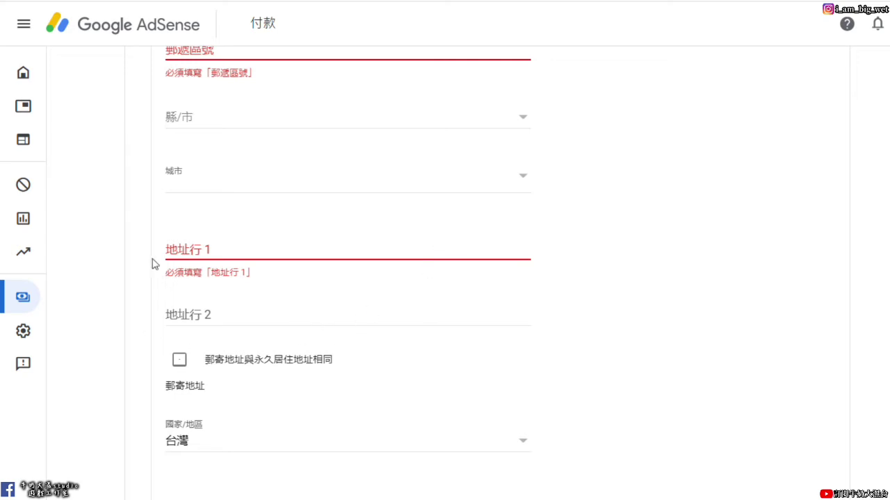
scroll(248, 244, down, 1)
scroll(216, 334, down, 5)
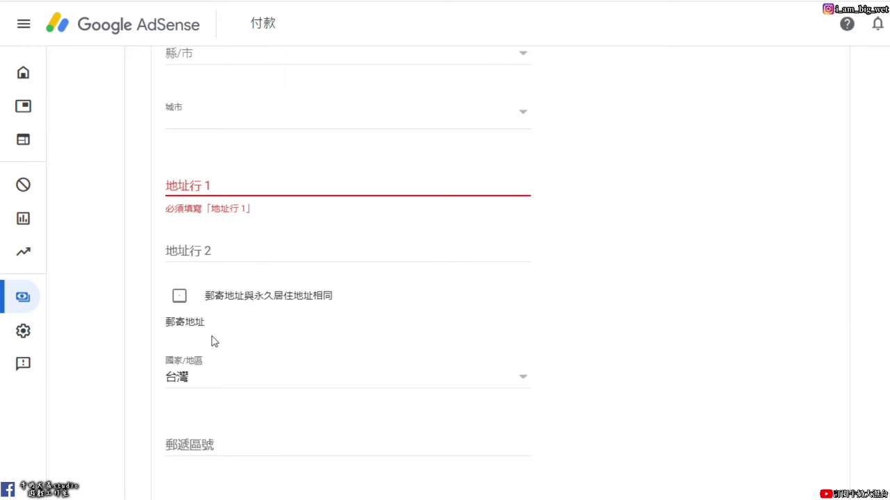
scroll(233, 322, down, 1)
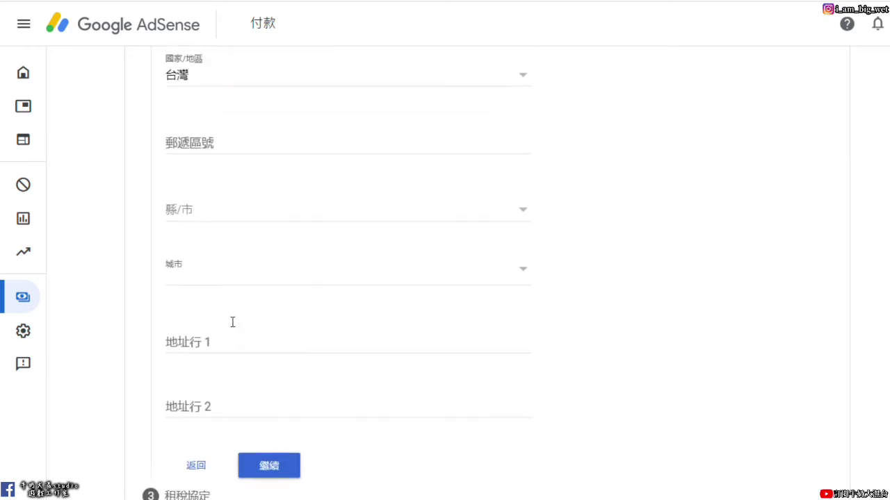
scroll(232, 322, up, 4)
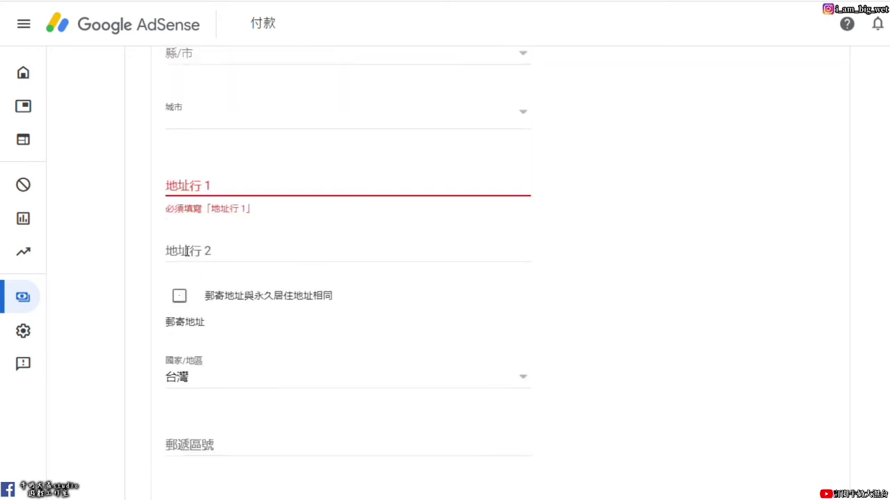
Mark the mailing address as the same as the permanent residence address.
click(182, 301)
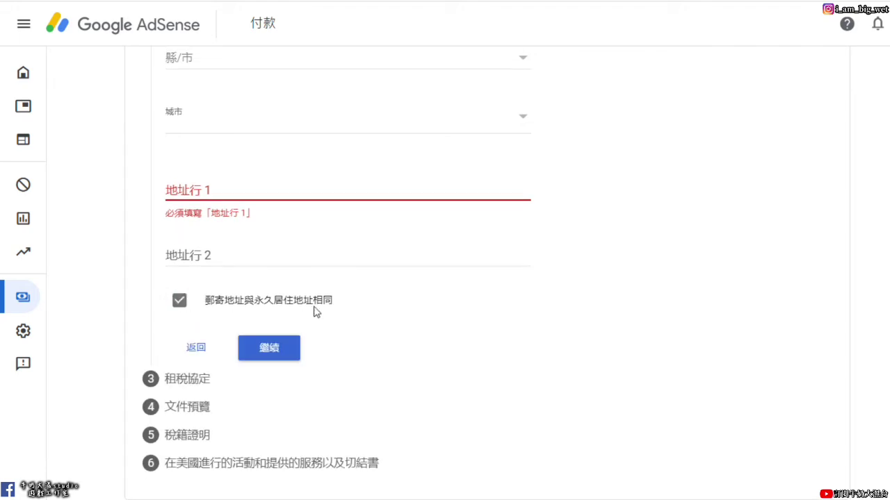
click(179, 303)
click(179, 301)
scroll(260, 313, down, 5)
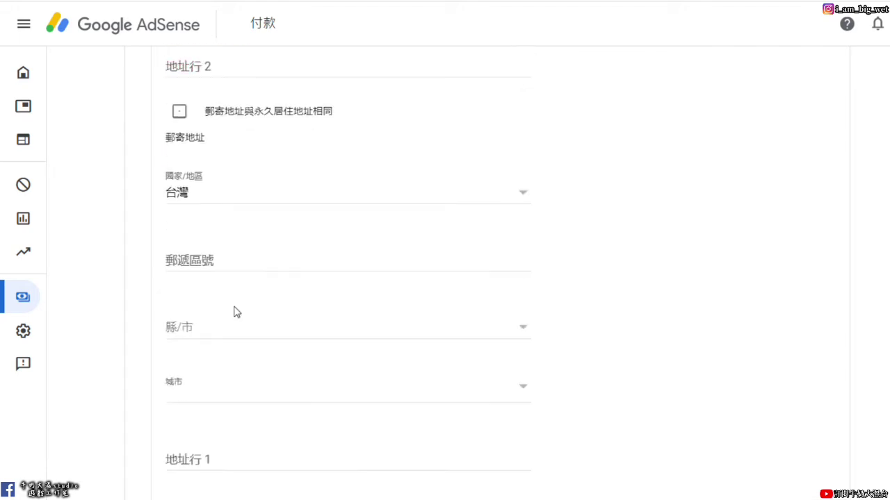
scroll(237, 318, up, 4)
click(179, 173)
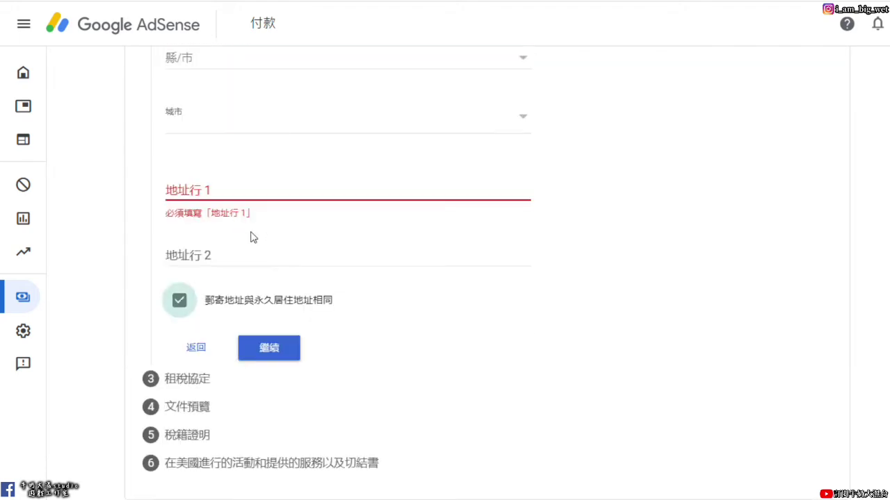
click(181, 303)
scroll(390, 304, down, 3)
click(179, 109)
scroll(272, 128, up, 3)
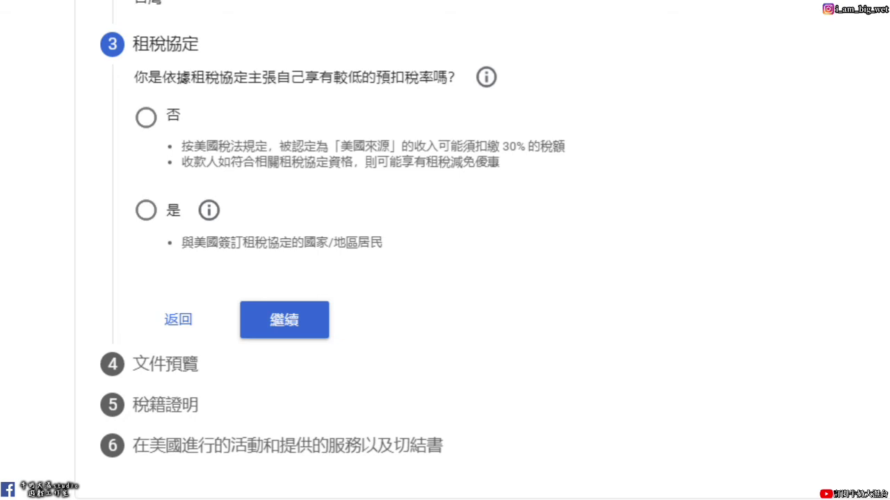
Answer 否 to claiming a reduced withholding rate under a tax treaty and continue to the document preview.
drag(132, 44, 212, 47)
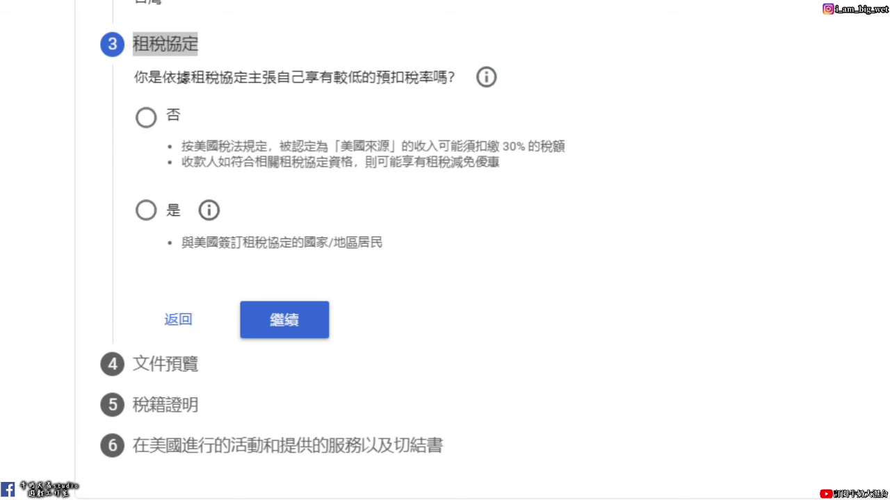
drag(346, 77, 448, 77)
click(149, 133)
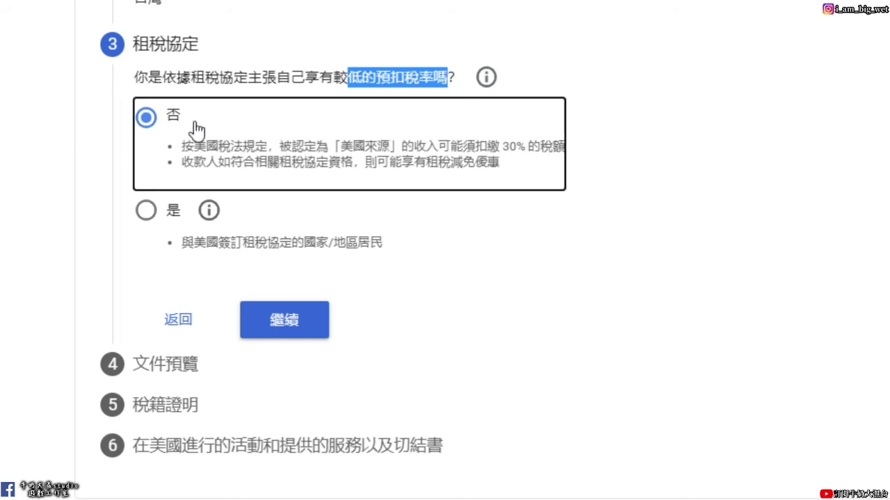
click(296, 333)
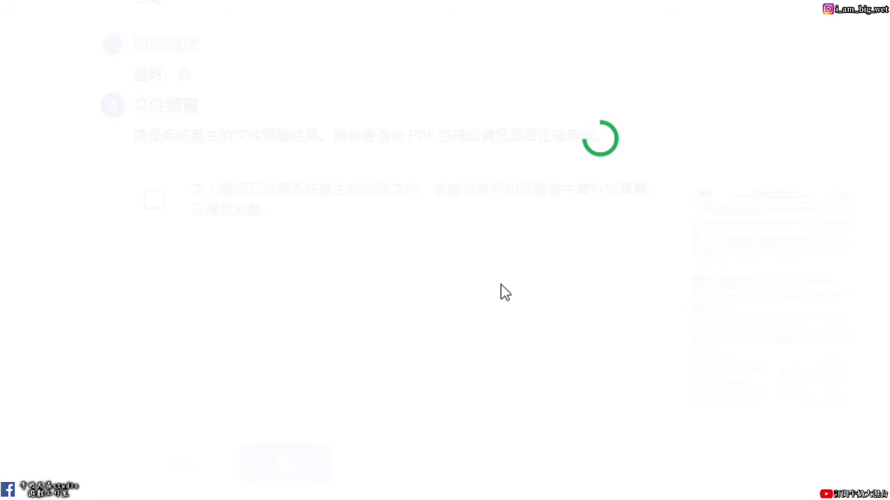
Confirm that the generated tax document has been reviewed and is true, correct and complete.
scroll(517, 281, down, 2)
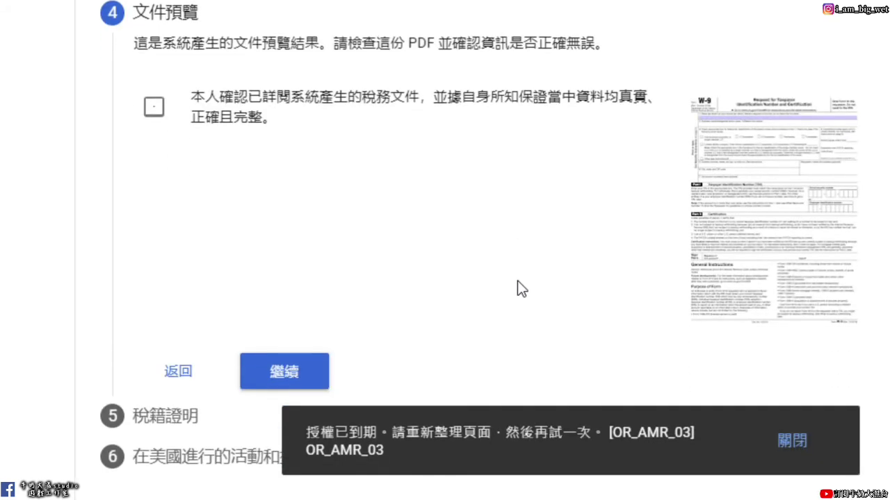
scroll(549, 260, down, 1)
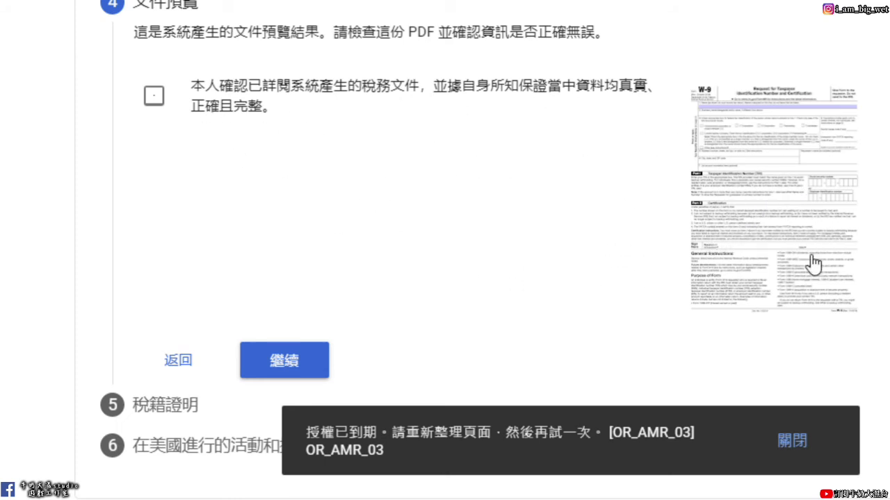
click(150, 97)
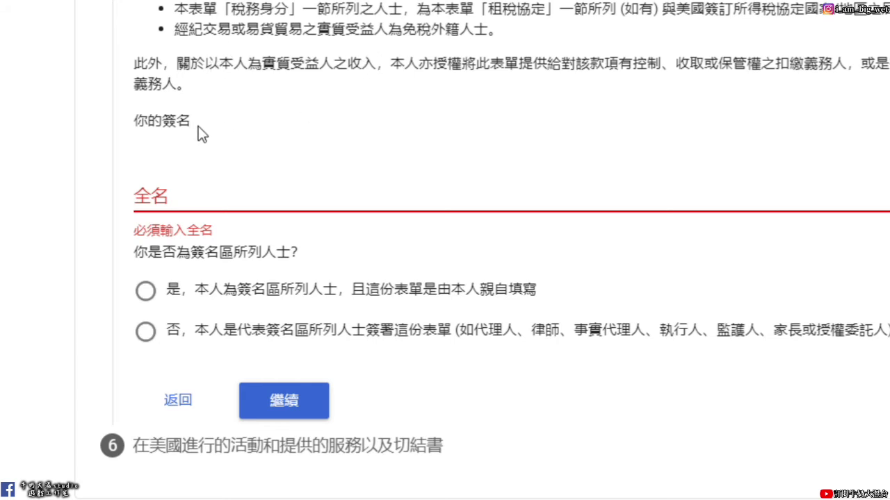
Sign the form with the full name and declare being the person listed in the signature section who filled it in personally.
click(179, 206)
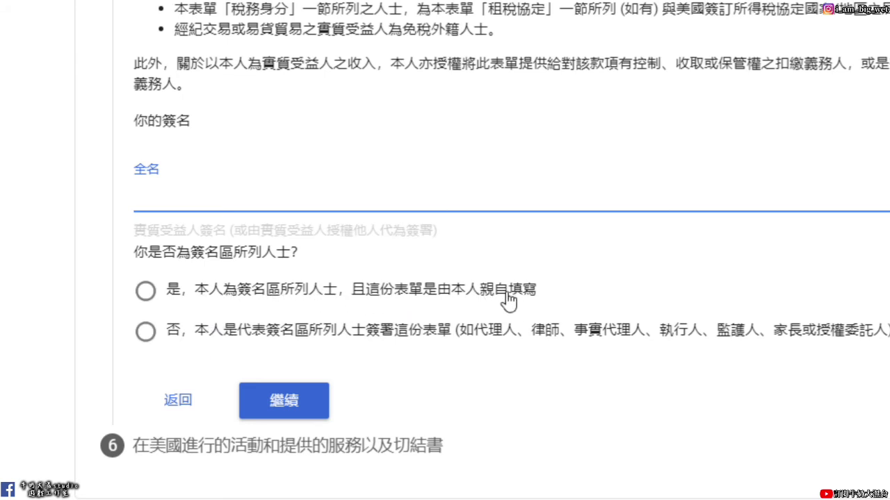
click(146, 292)
click(224, 193)
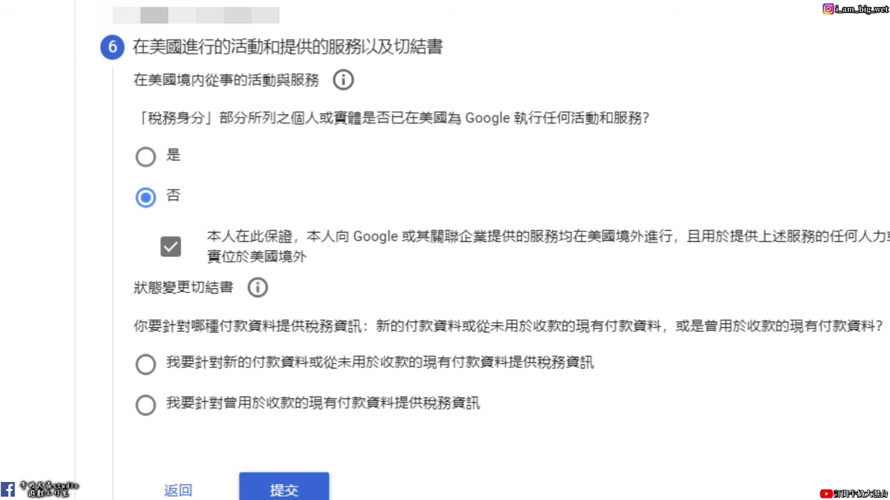
Answer 否 to performing activities and services for Google in the US and certify that all services are performed outside the US.
drag(238, 246, 421, 246)
click(385, 244)
double_click(625, 240)
click(178, 247)
click(178, 246)
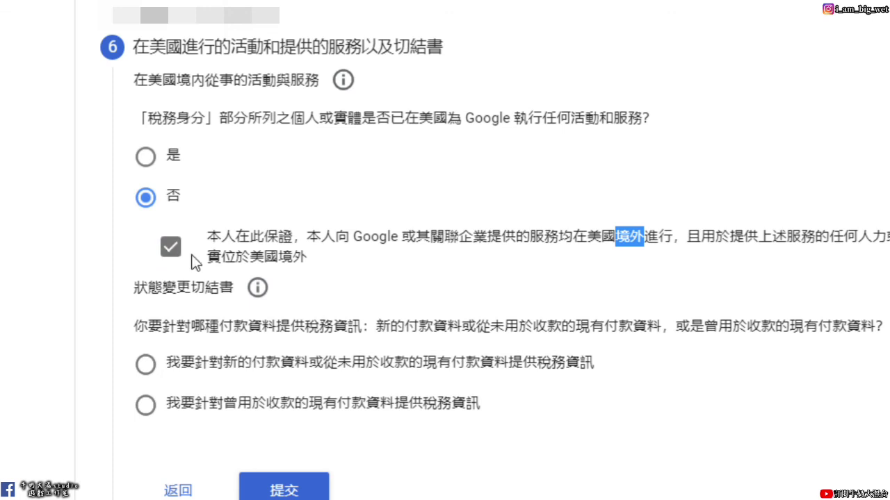
Provide the tax information for an existing payment profile that previously received payments and certify the status-change affidavit under penalty of perjury.
scroll(224, 341, down, 1)
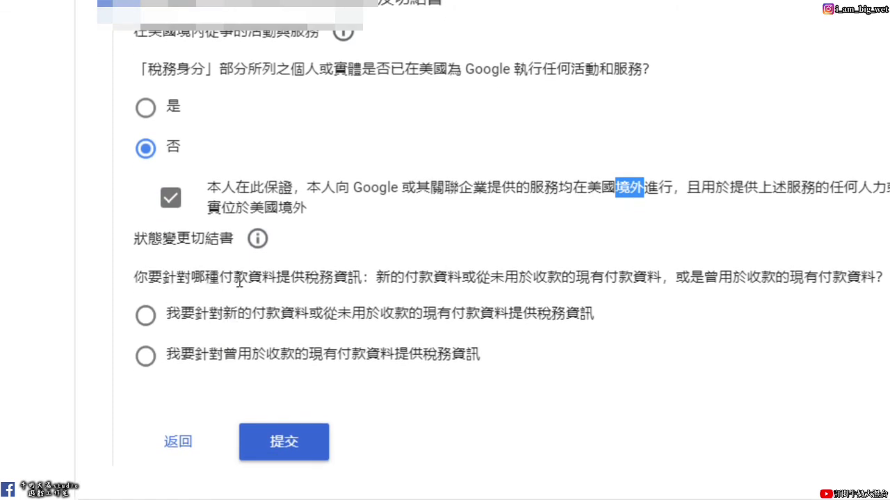
drag(389, 281, 438, 281)
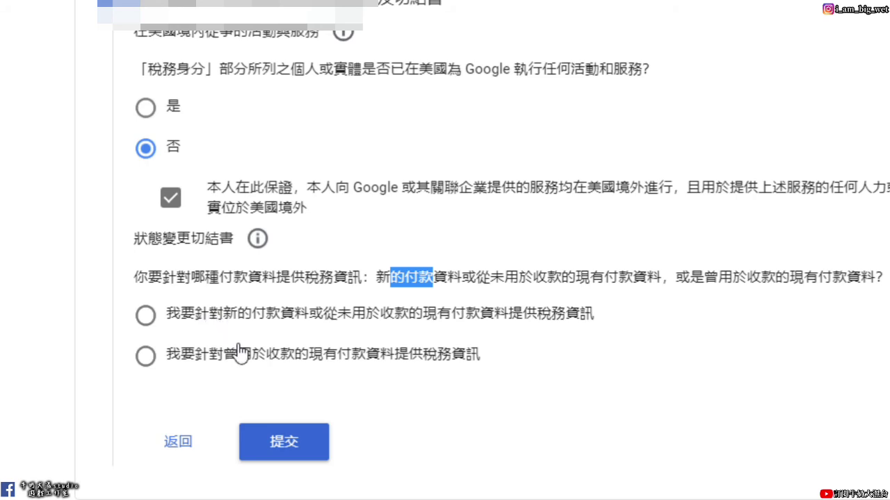
click(156, 373)
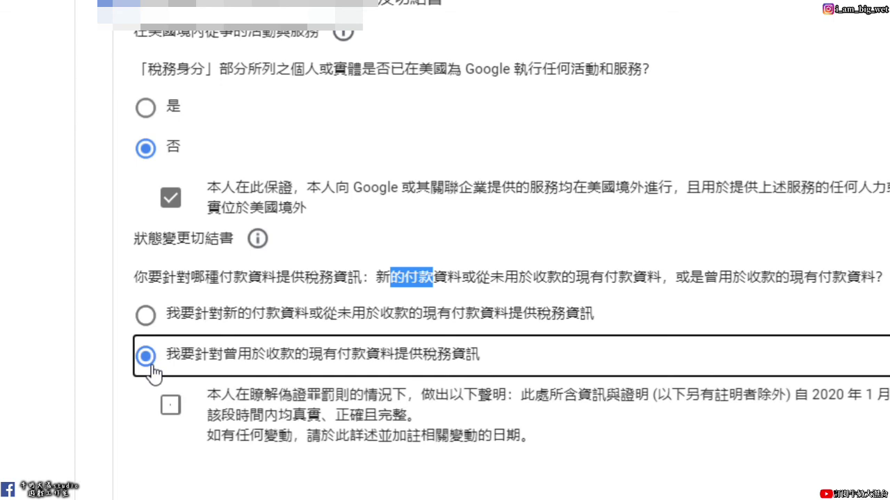
scroll(358, 369, down, 1)
scroll(358, 368, down, 1)
click(170, 314)
scroll(334, 341, down, 1)
click(238, 356)
click(304, 263)
scroll(243, 192, up, 2)
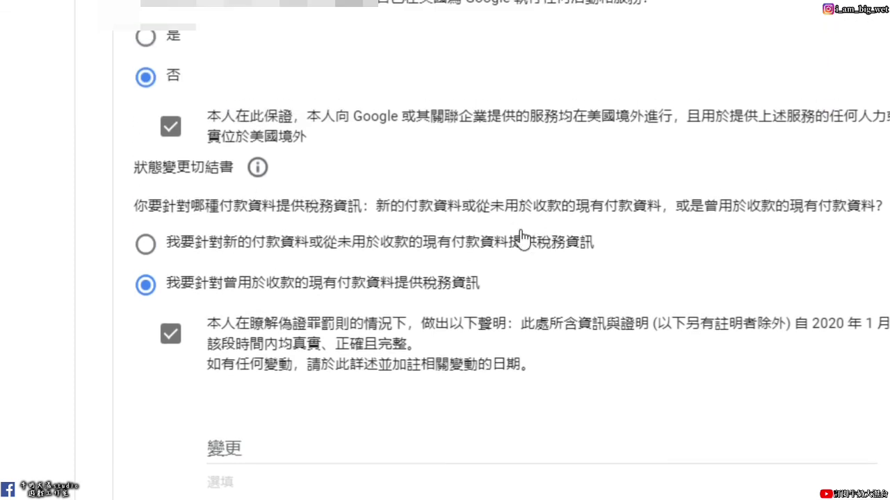
Switch the affidavit to the new or never-paid payment profile option and back to the previously paid profile.
click(202, 261)
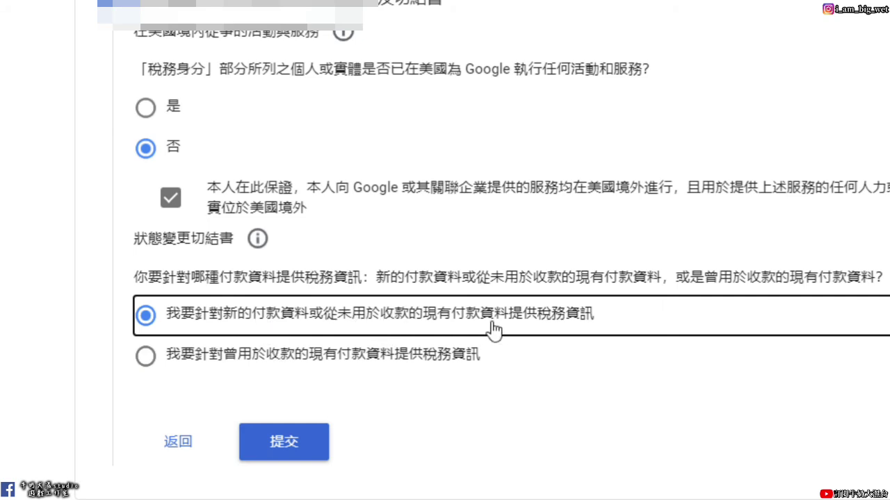
click(290, 365)
scroll(265, 357, down, 3)
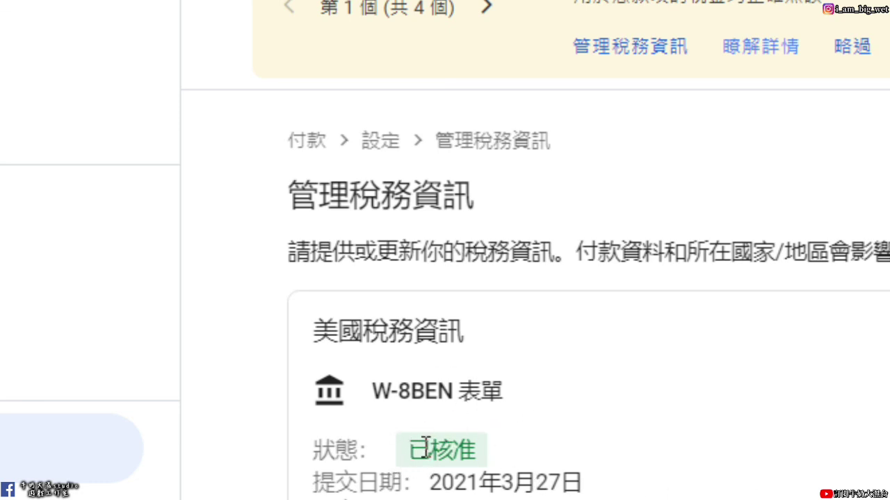
Check the status of the submitted W-8BEN form on the 管理稅務資訊 page.
drag(410, 449, 477, 445)
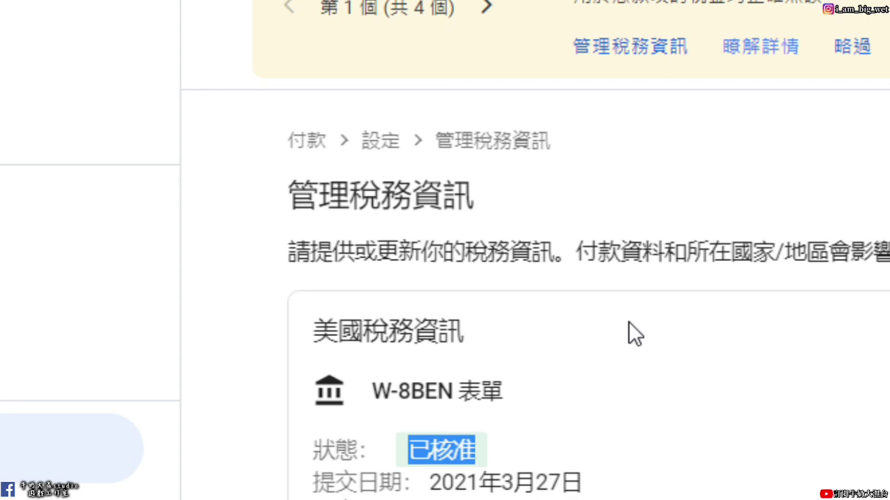
click(629, 321)
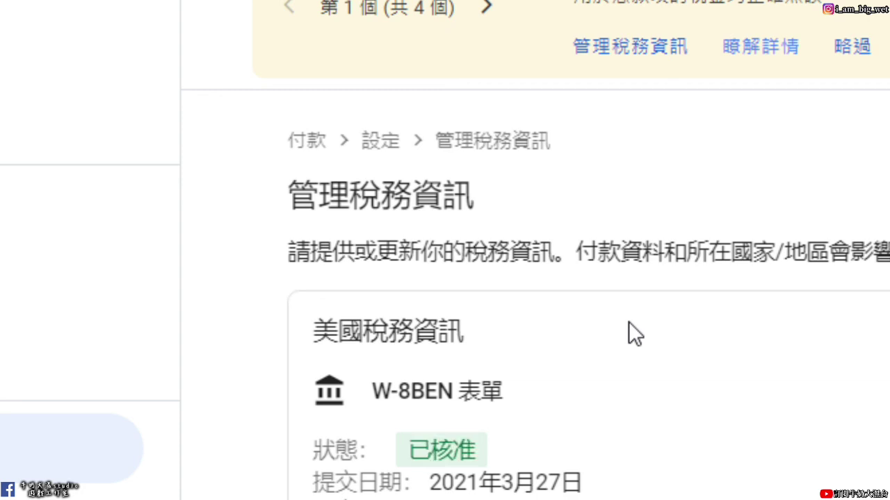